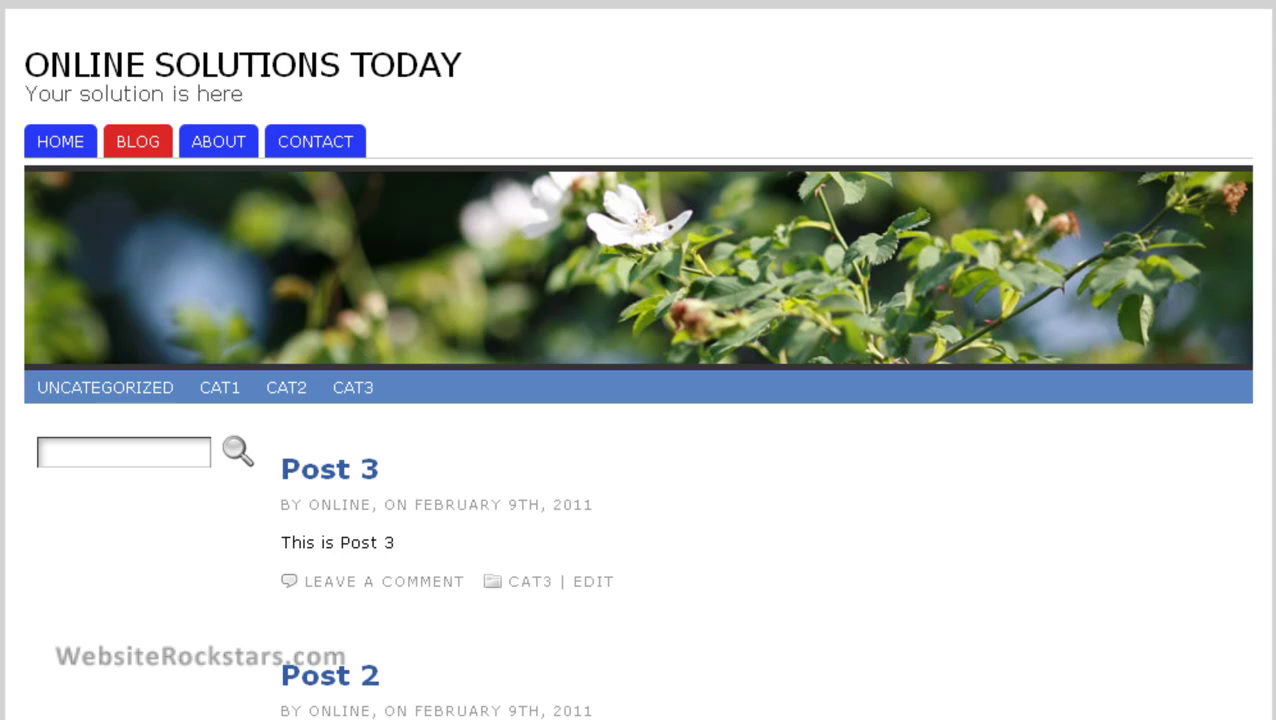
# Step: Scroll through the Post Info Items help to read the kicker, byline and footer layout rules
pyautogui.scroll(-1, 638, 360)
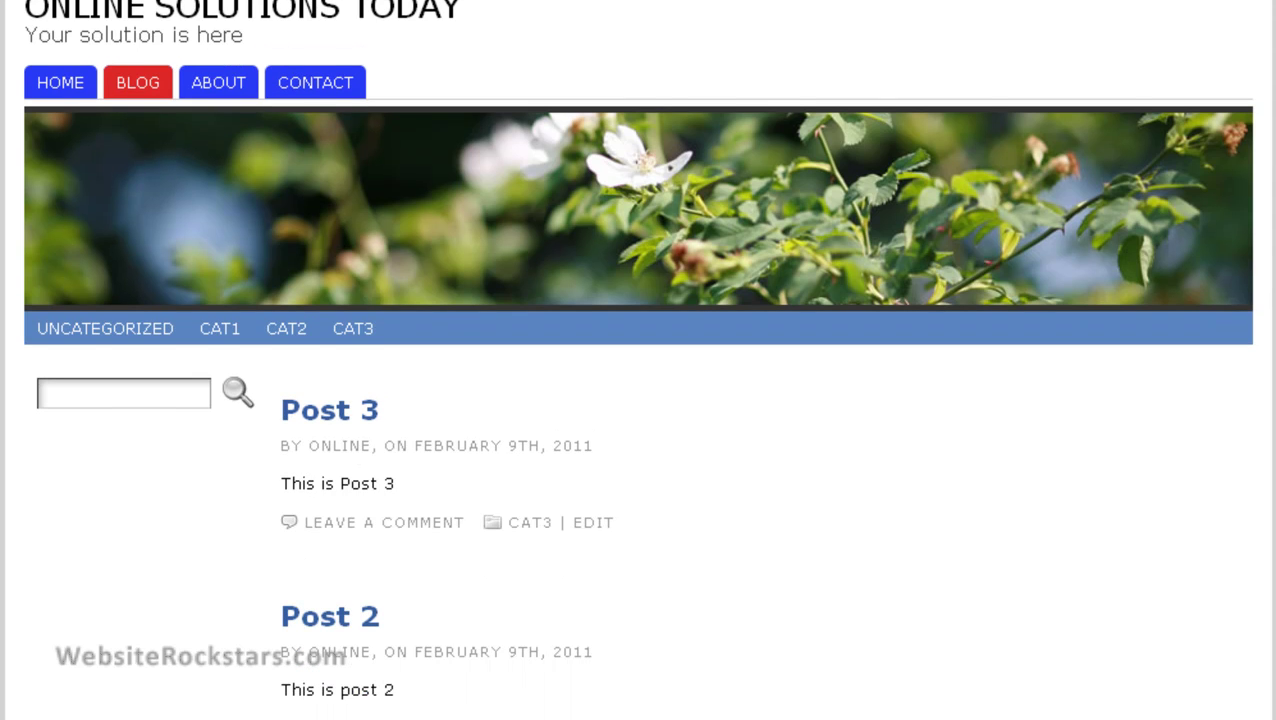
pyautogui.scroll(-10, 638, 360)
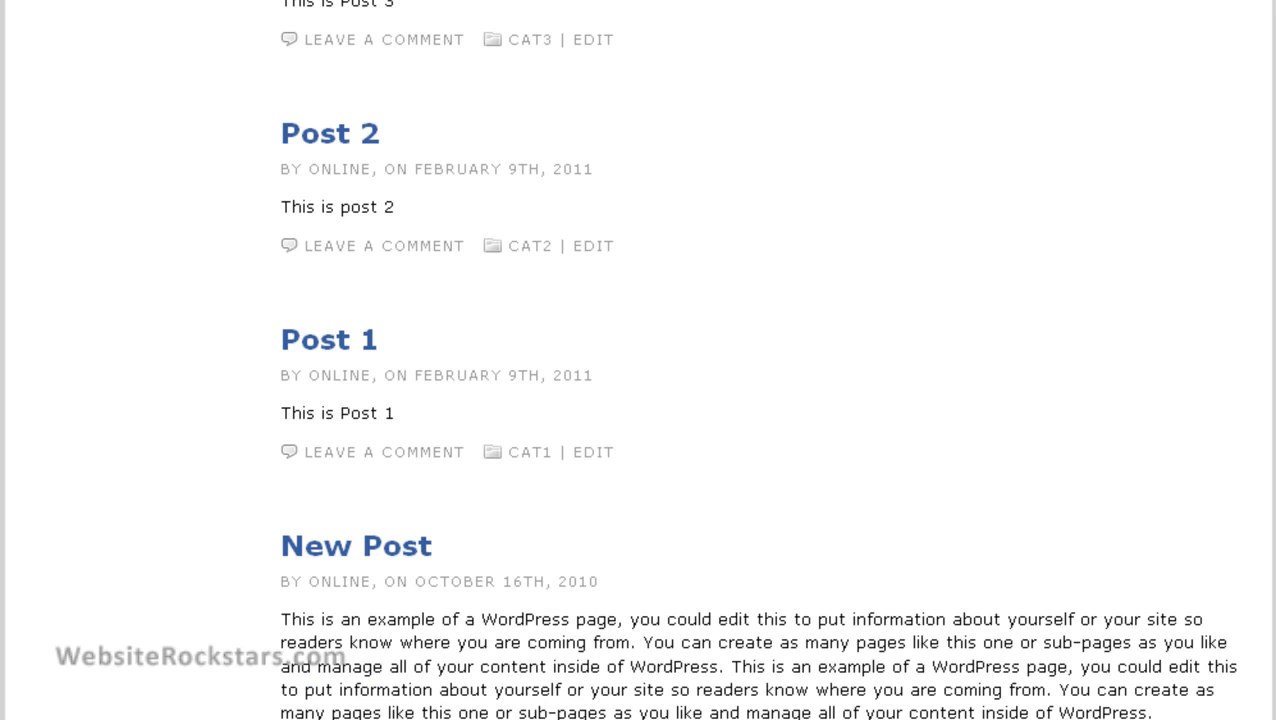
pyautogui.scroll(-1, 638, 360)
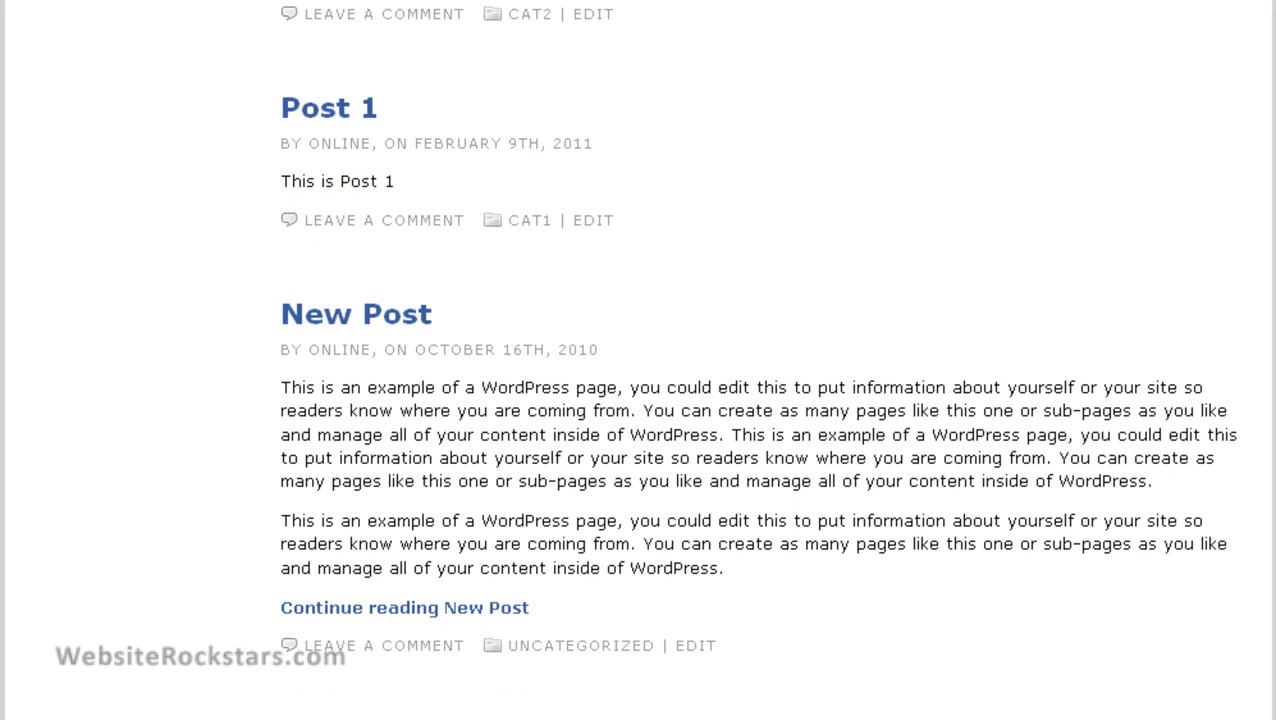
pyautogui.scroll(10, 638, 360)
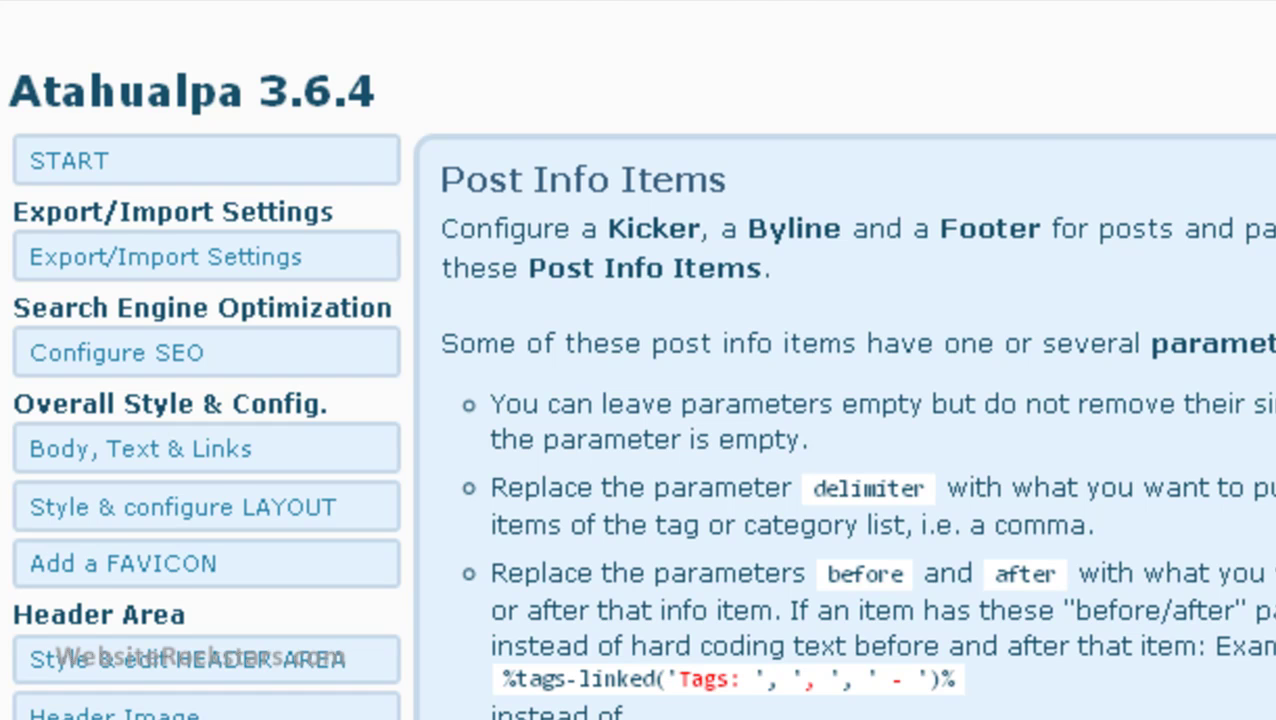
pyautogui.scroll(-10, 893, 145)
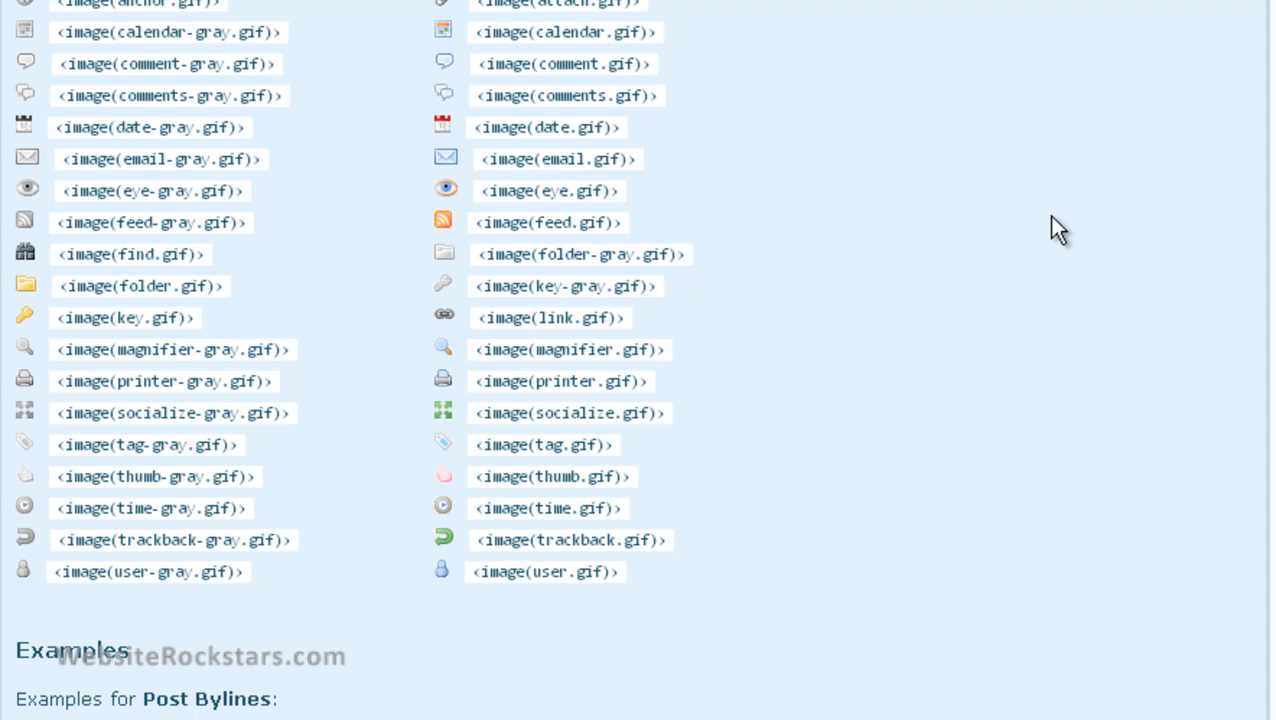
pyautogui.scroll(12, 638, 360)
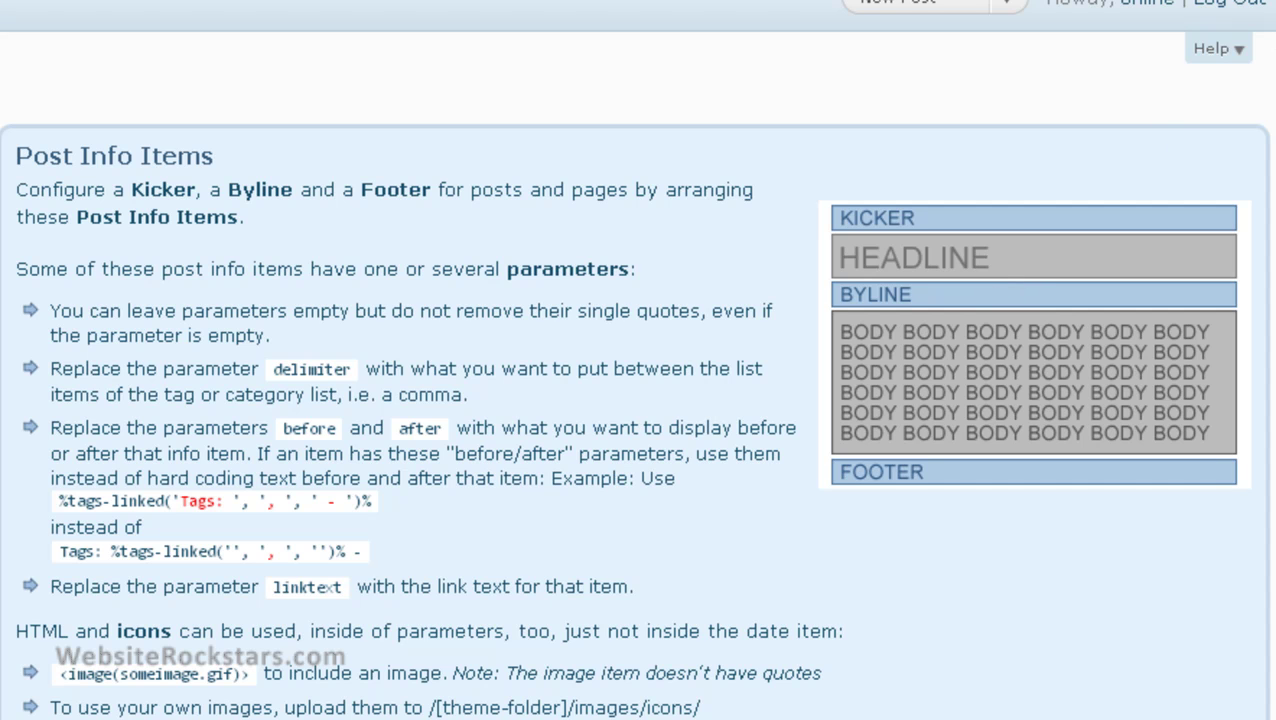
# Step: Scroll past the icon and info-item lists to the blank KICKER fields for single posts and Pages
pyautogui.scroll(-7, 638, 360)
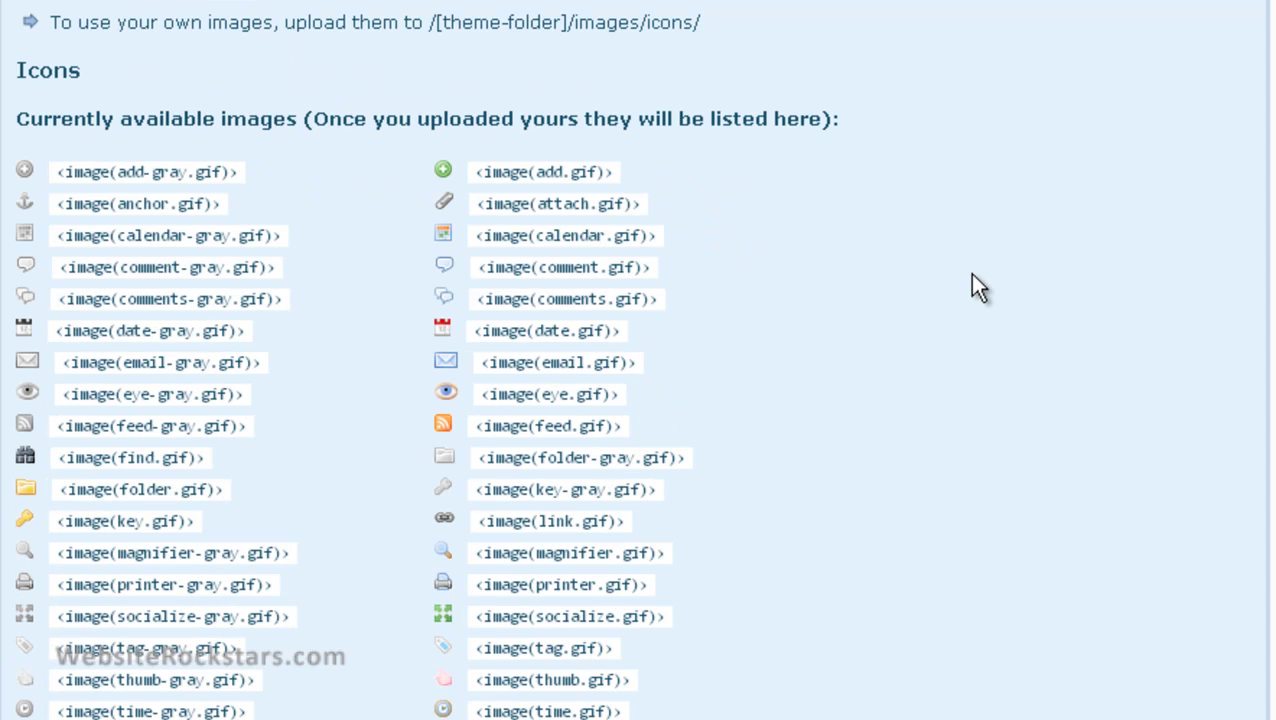
pyautogui.scroll(-15, 638, 360)
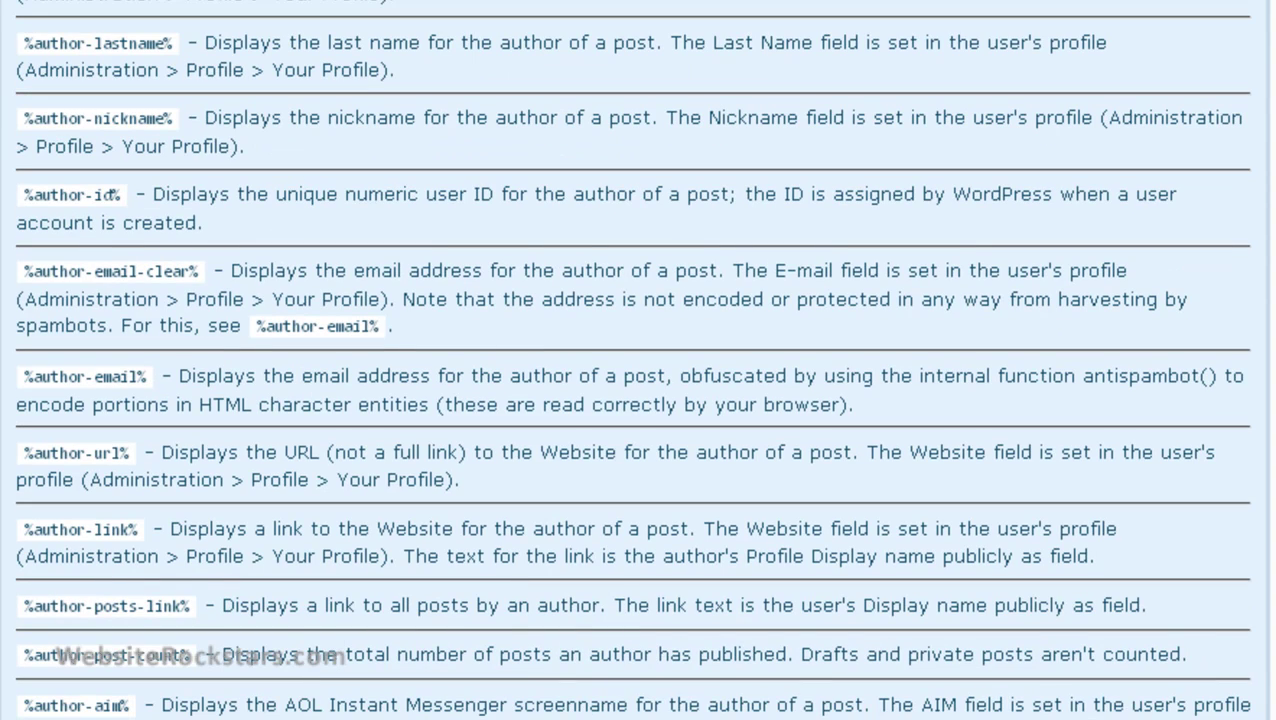
pyautogui.scroll(-5, 638, 360)
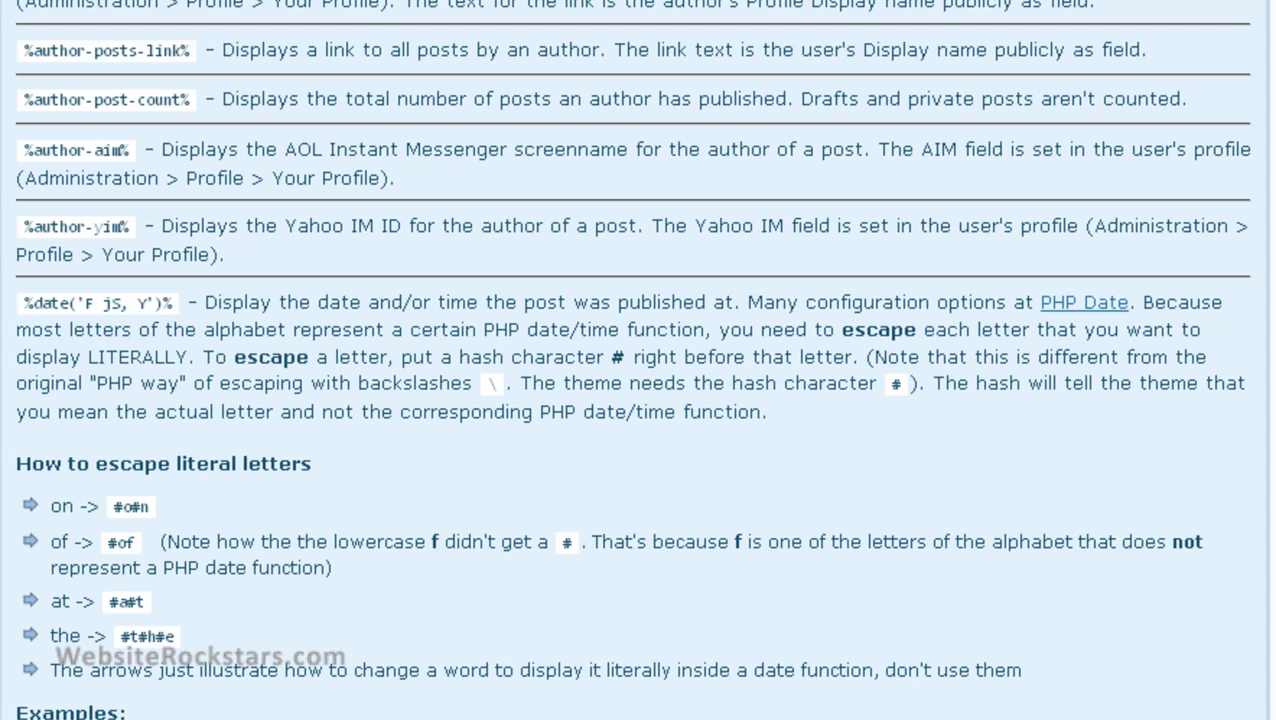
pyautogui.scroll(-7, 638, 360)
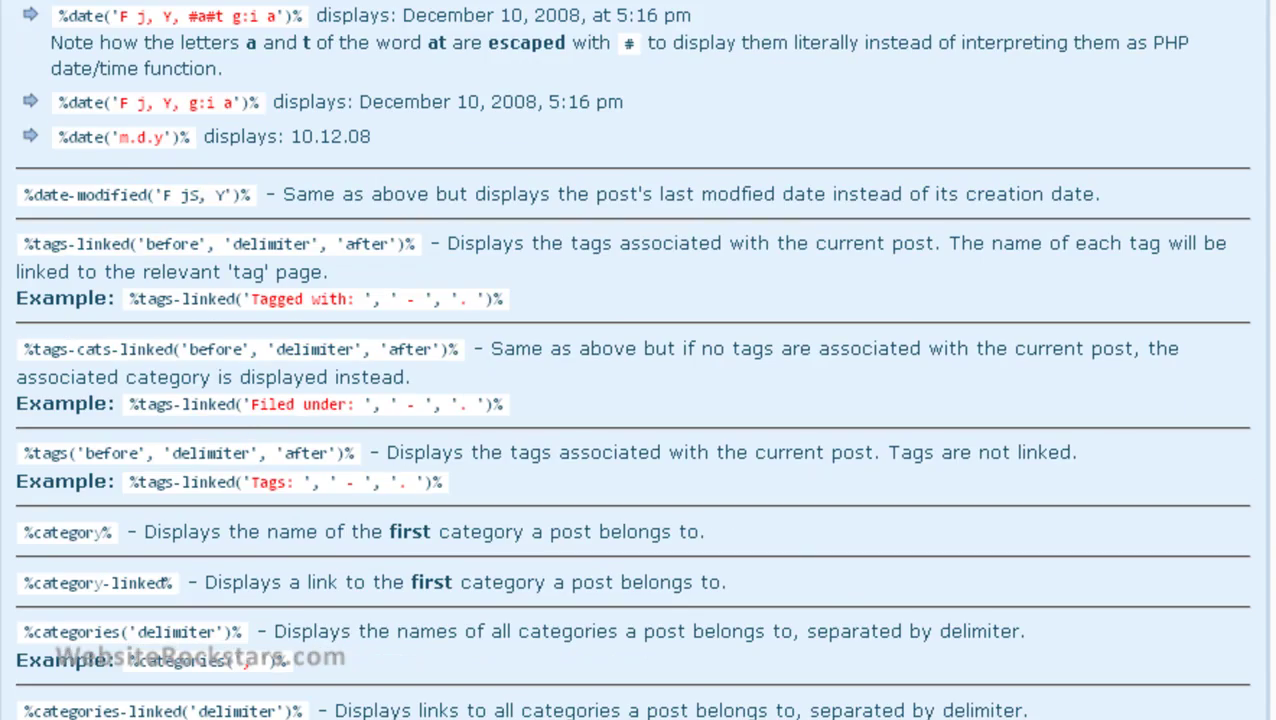
pyautogui.scroll(-20, 638, 360)
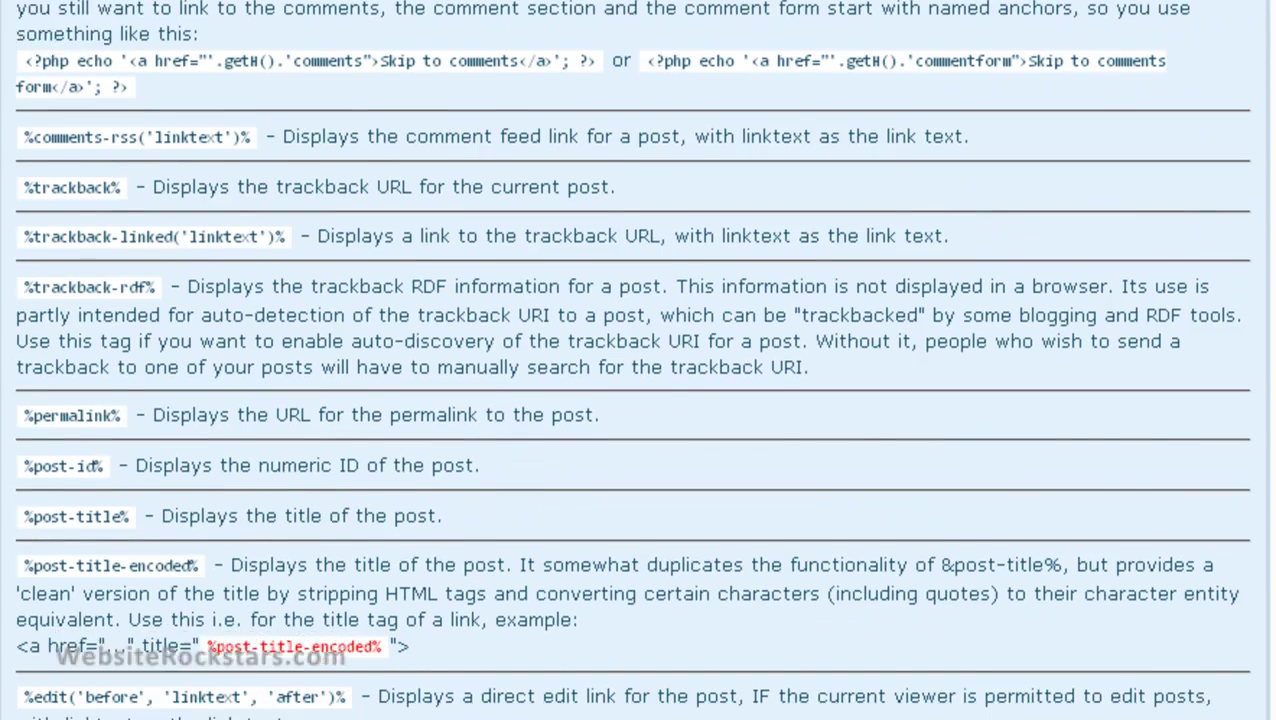
pyautogui.scroll(-15, 638, 360)
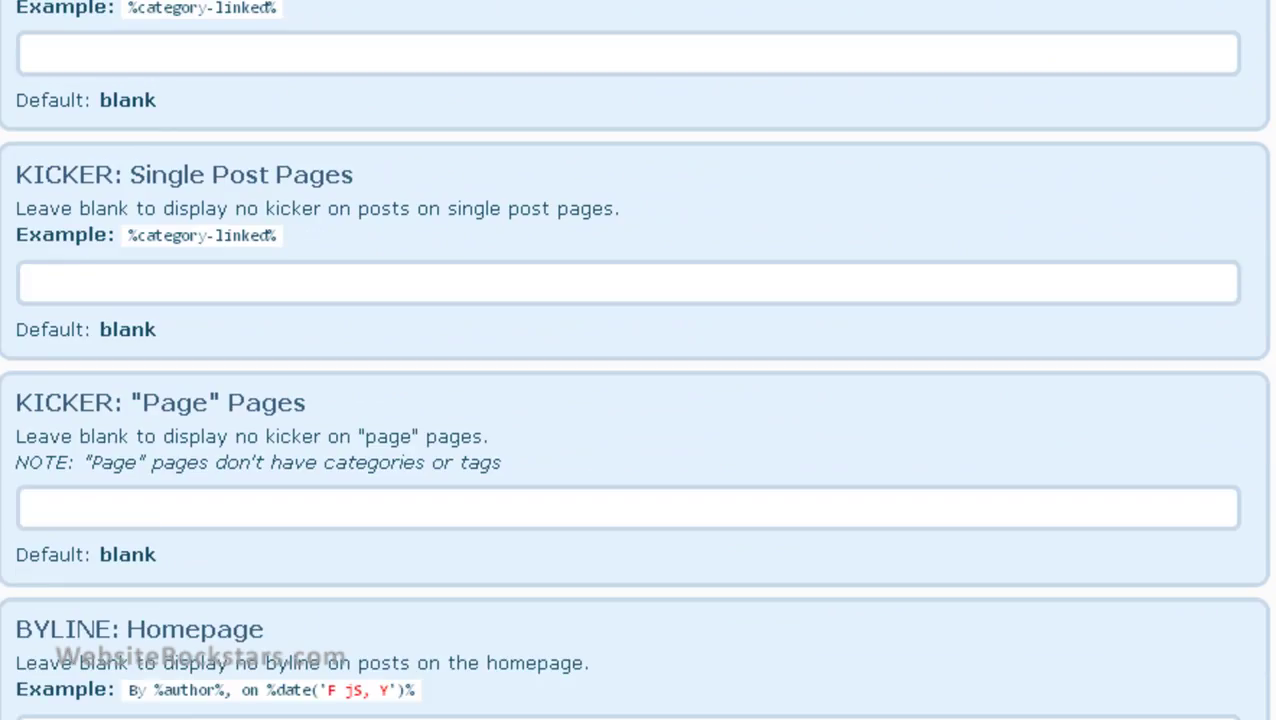
pyautogui.scroll(5, 638, 360)
pyautogui.scroll(1, 638, 360)
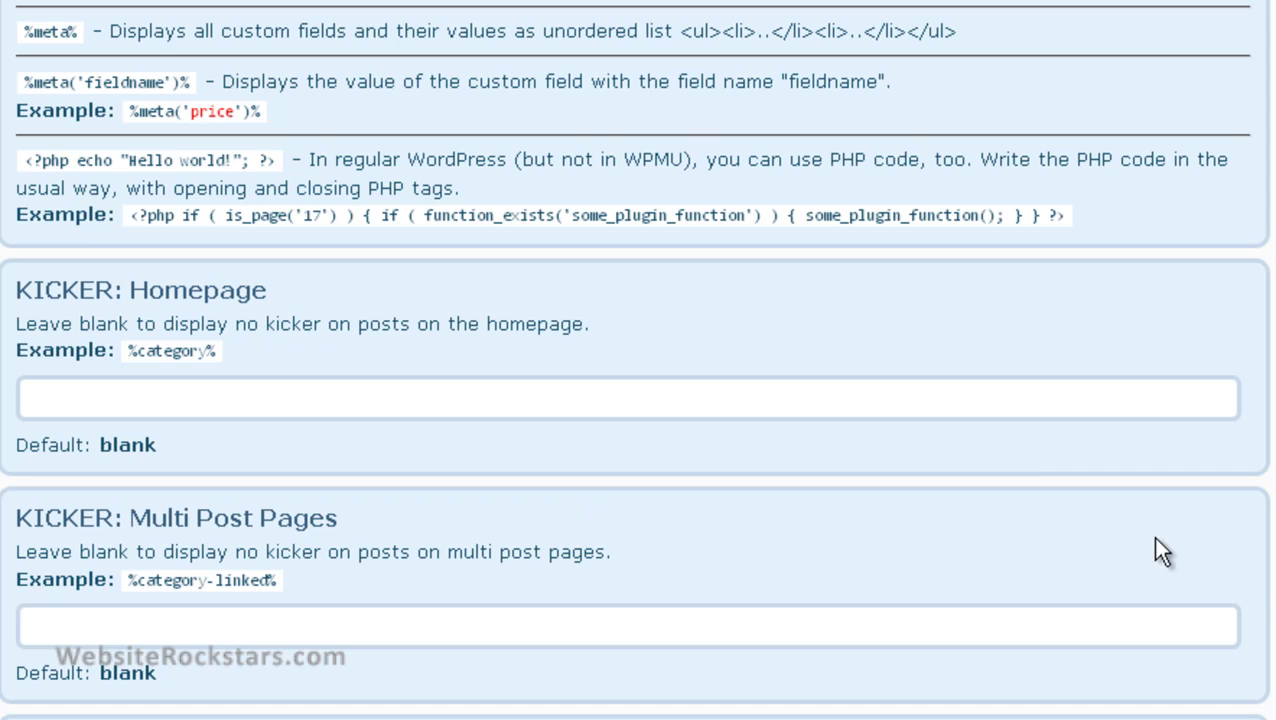
pyautogui.scroll(-3, 640, 360)
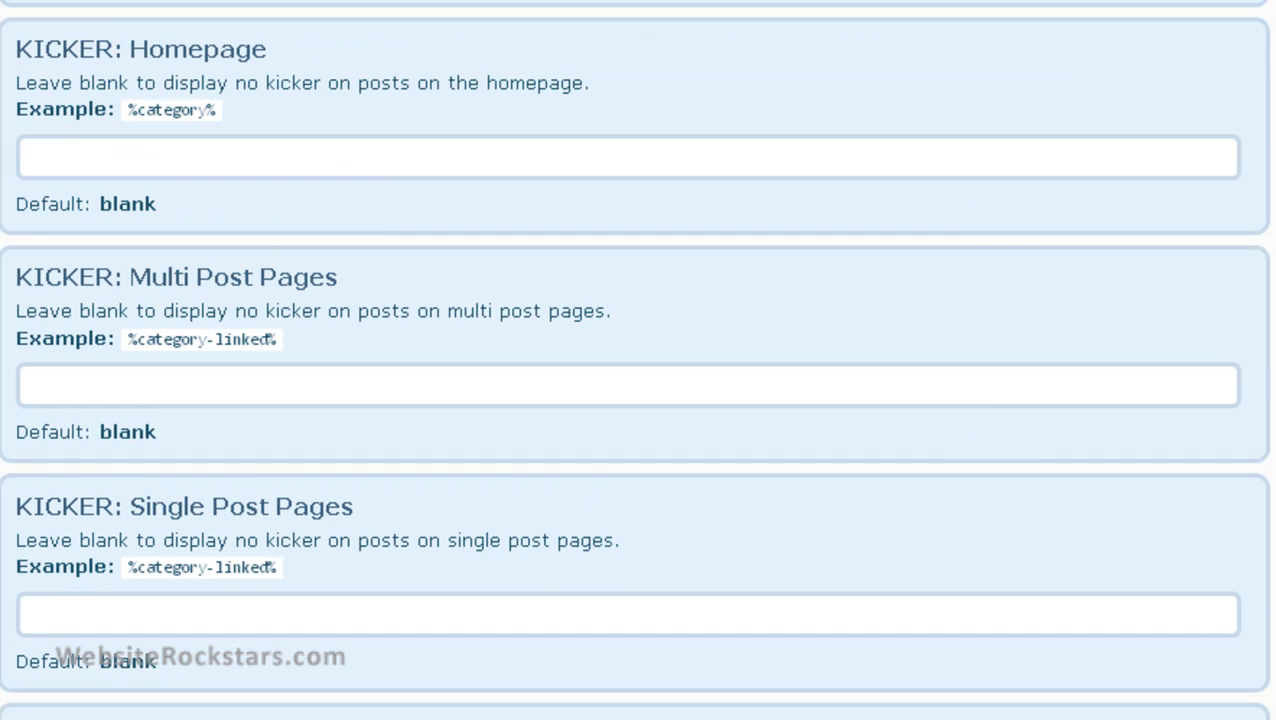
pyautogui.scroll(-1, 640, 360)
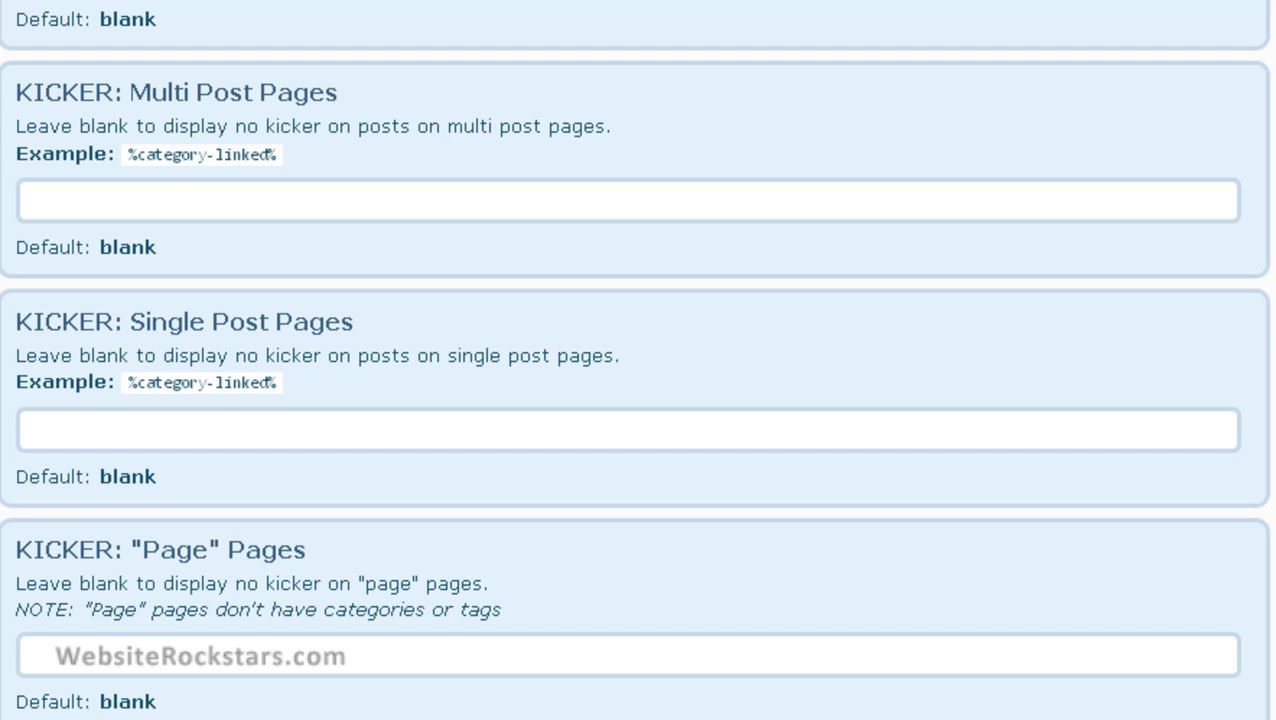
pyautogui.scroll(-4, 638, 360)
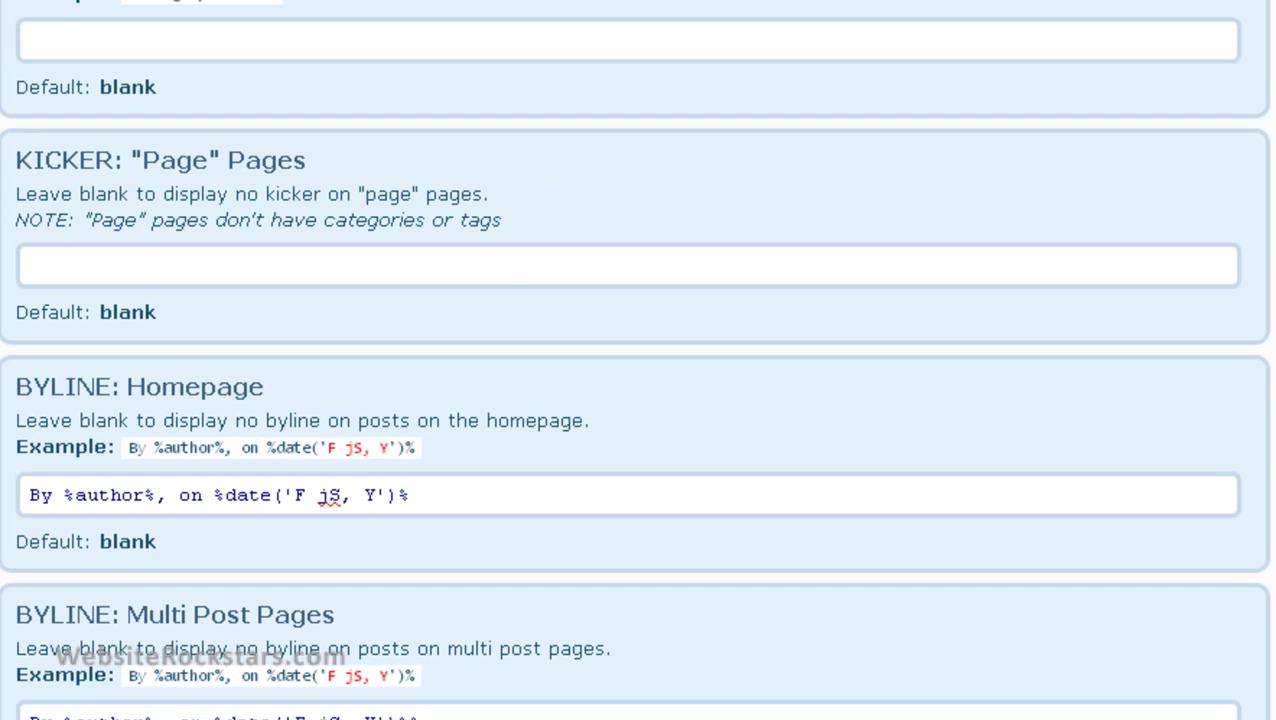
pyautogui.scroll(-15, 638, 360)
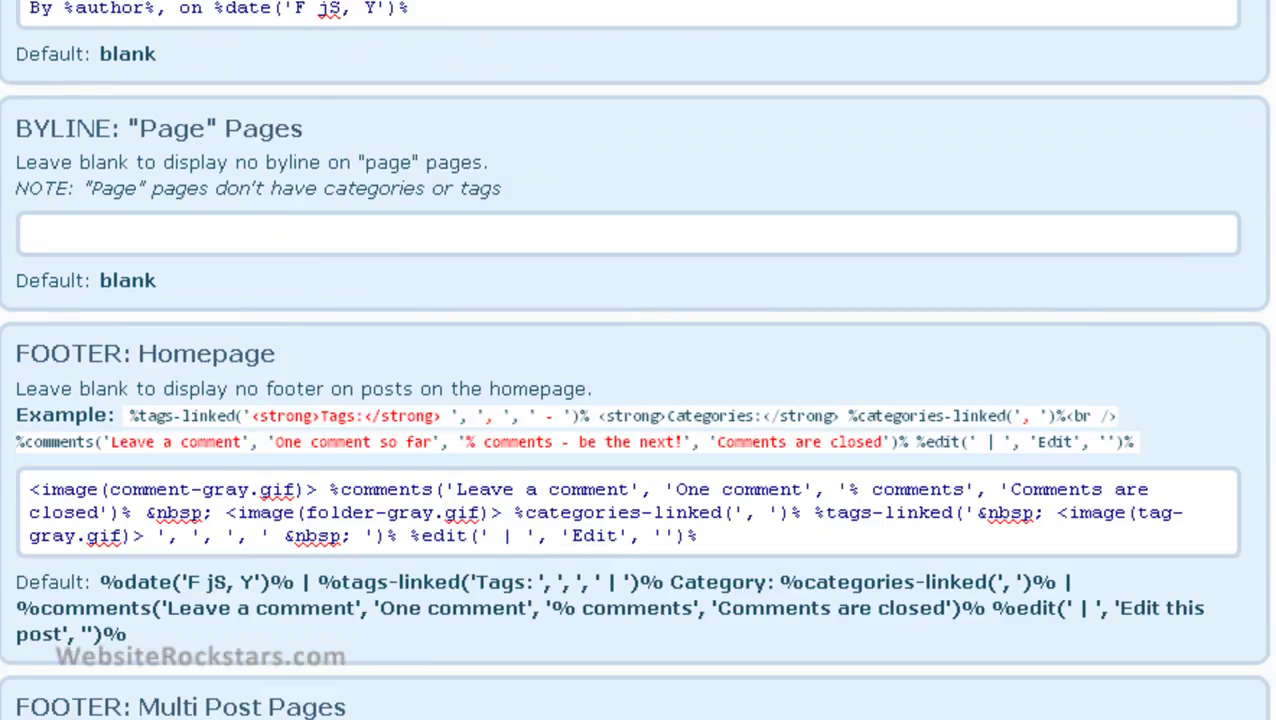
pyautogui.scroll(-1, 638, 360)
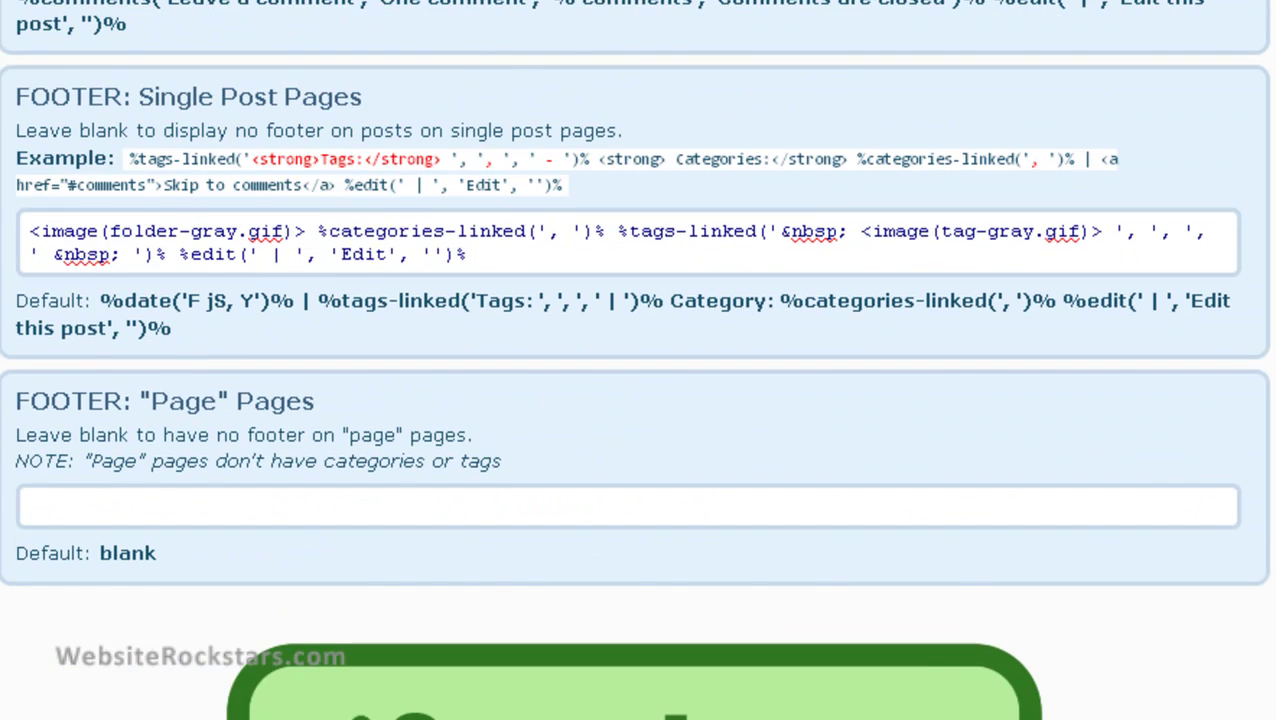
pyautogui.scroll(11, 638, 360)
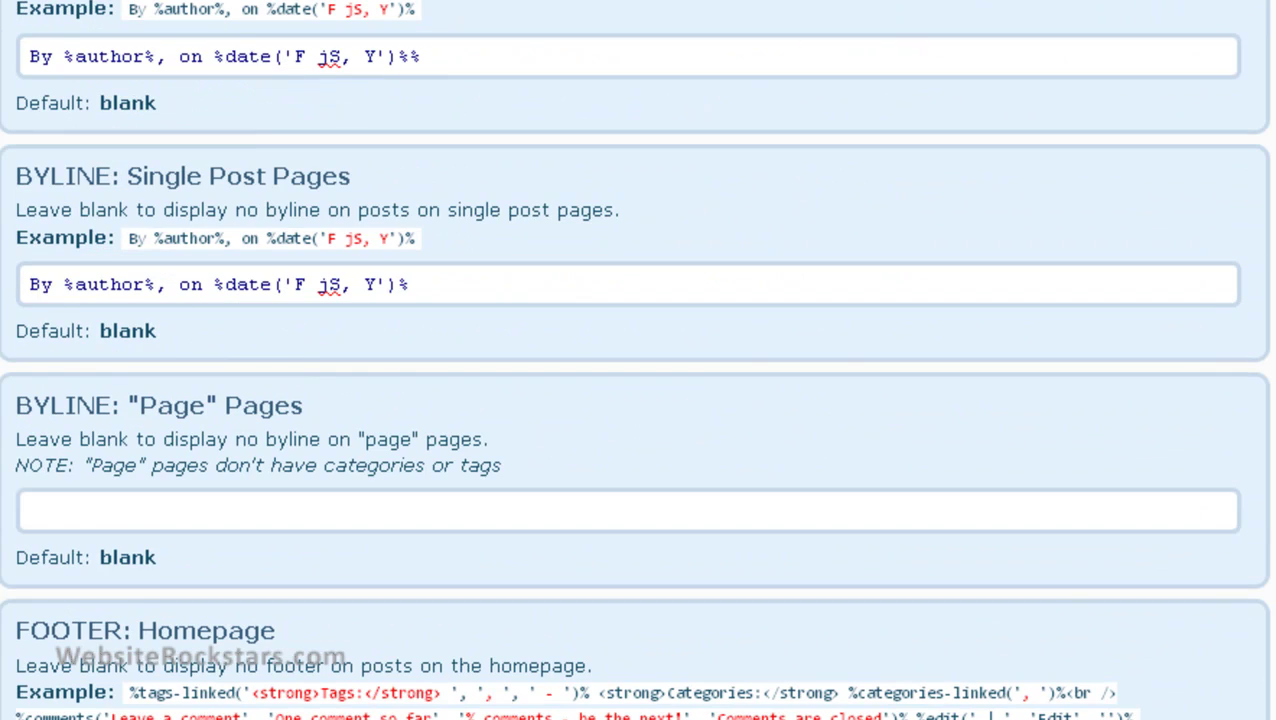
pyautogui.scroll(5, 638, 360)
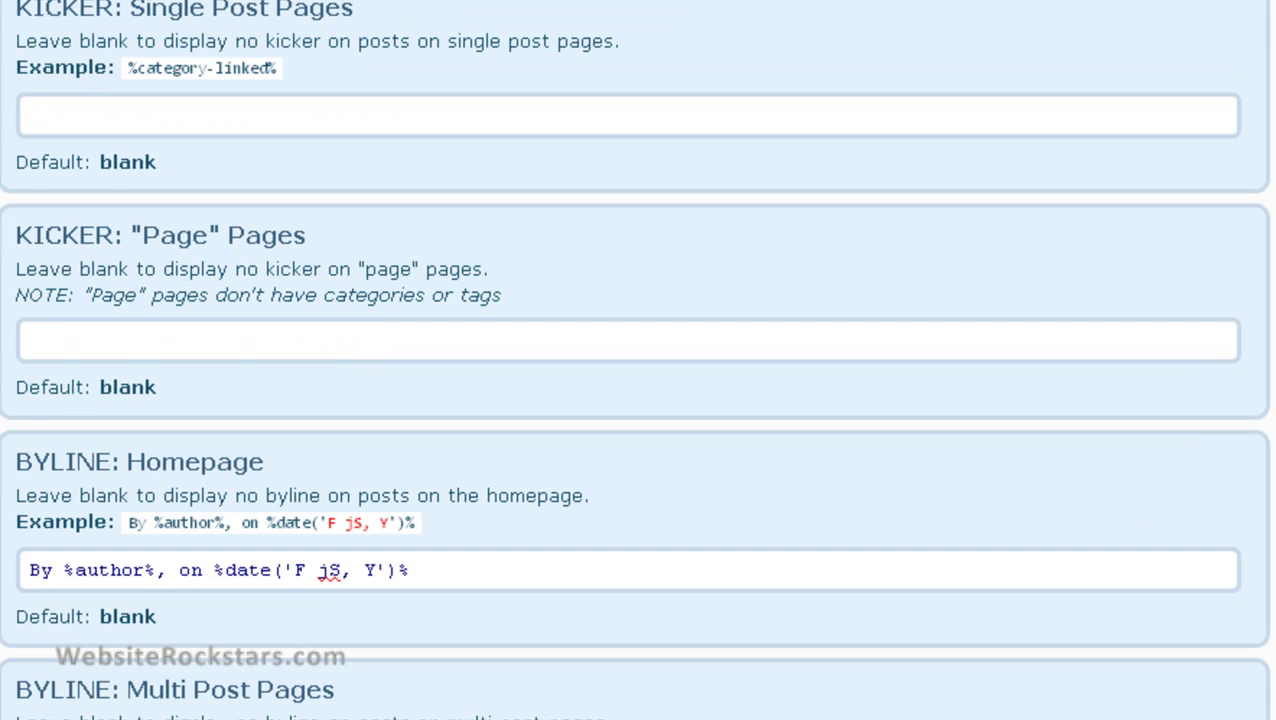
pyautogui.scroll(18, 638, 360)
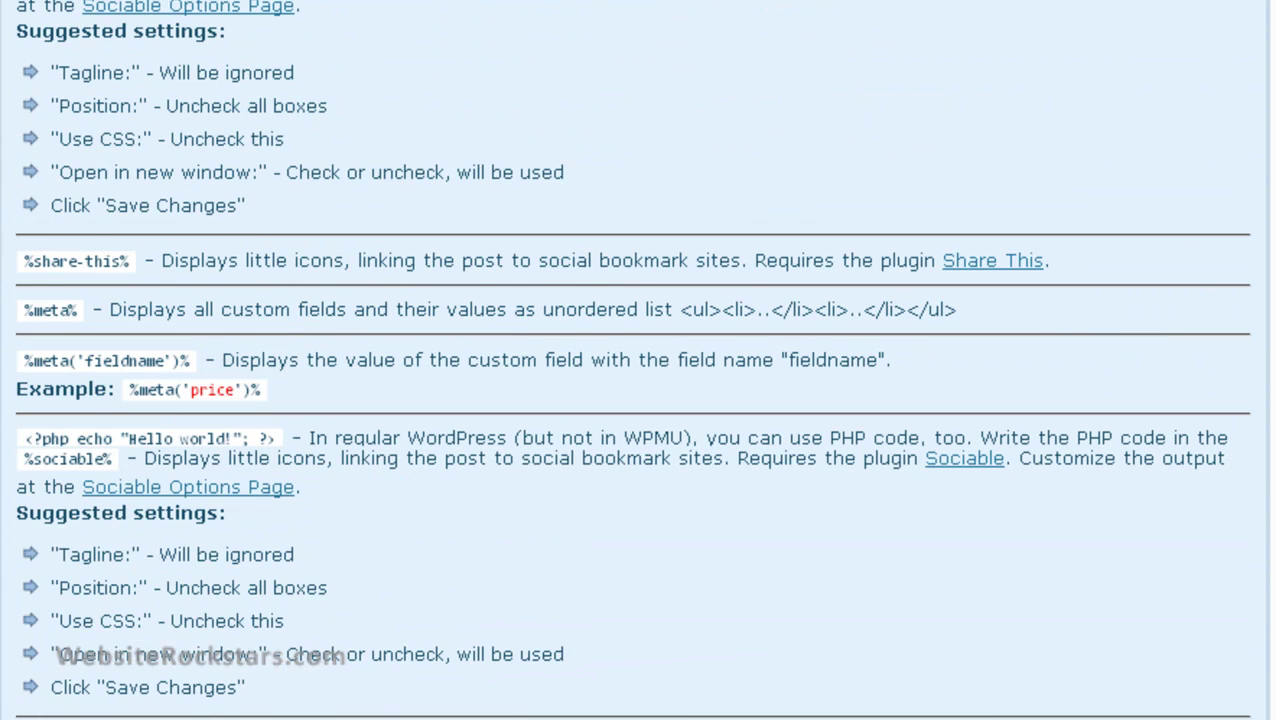
pyautogui.scroll(-4, 638, 360)
pyautogui.scroll(-3, 638, 360)
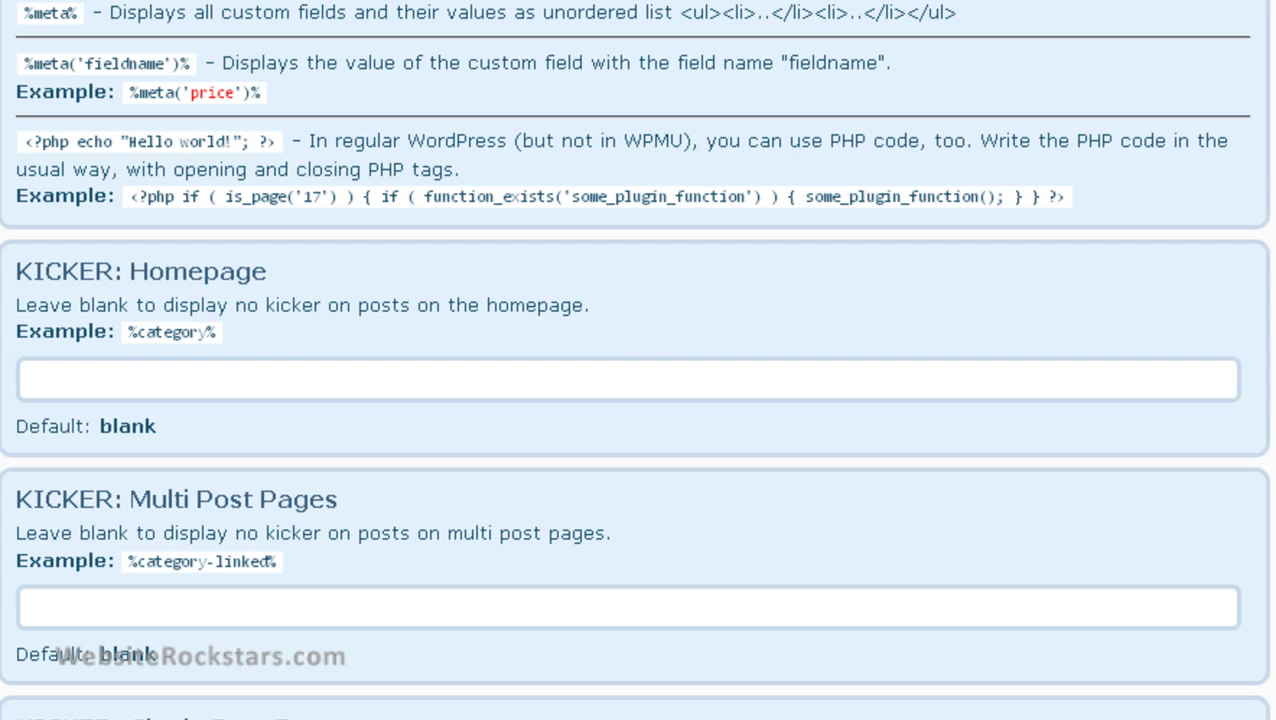
# Step: Enter 'Adsense text' in the KICKER: Homepage field
pyautogui.click(1072, 384)
pyautogui.write('Adsense tex')
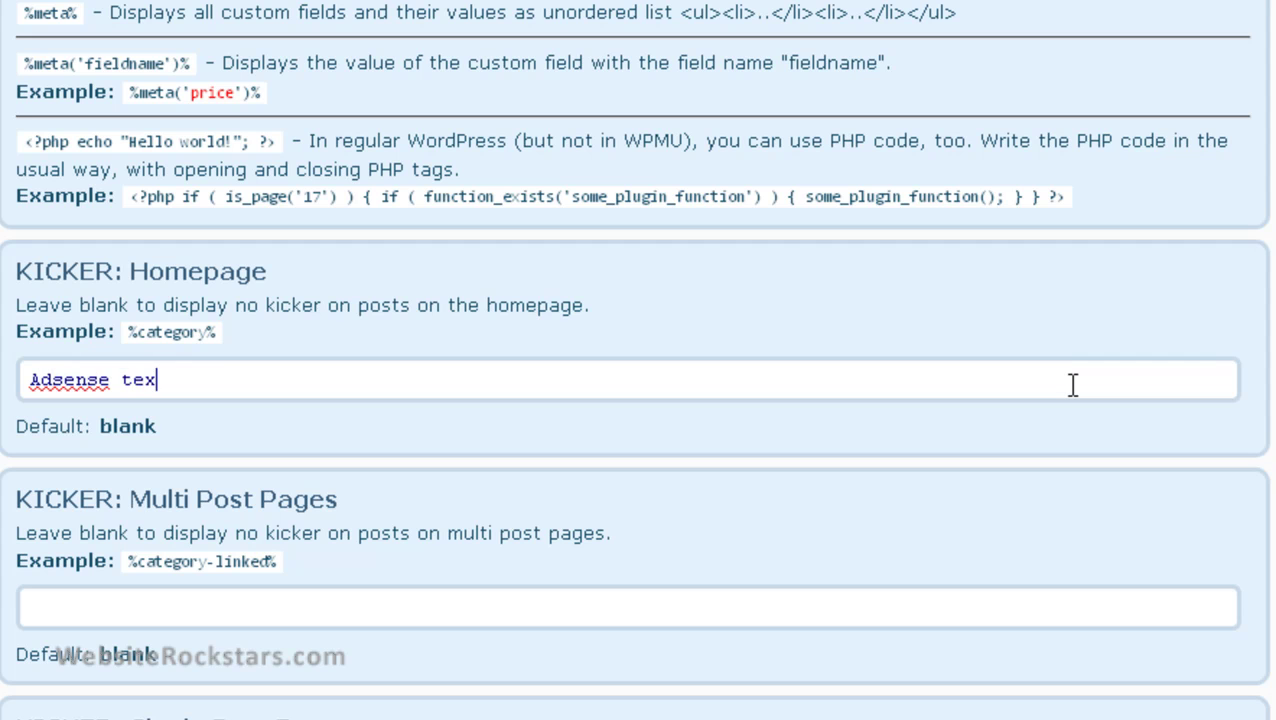
pyautogui.write('t')
# Step: Save the Atahualpa theme option changes
pyautogui.scroll(-2, 654, 335)
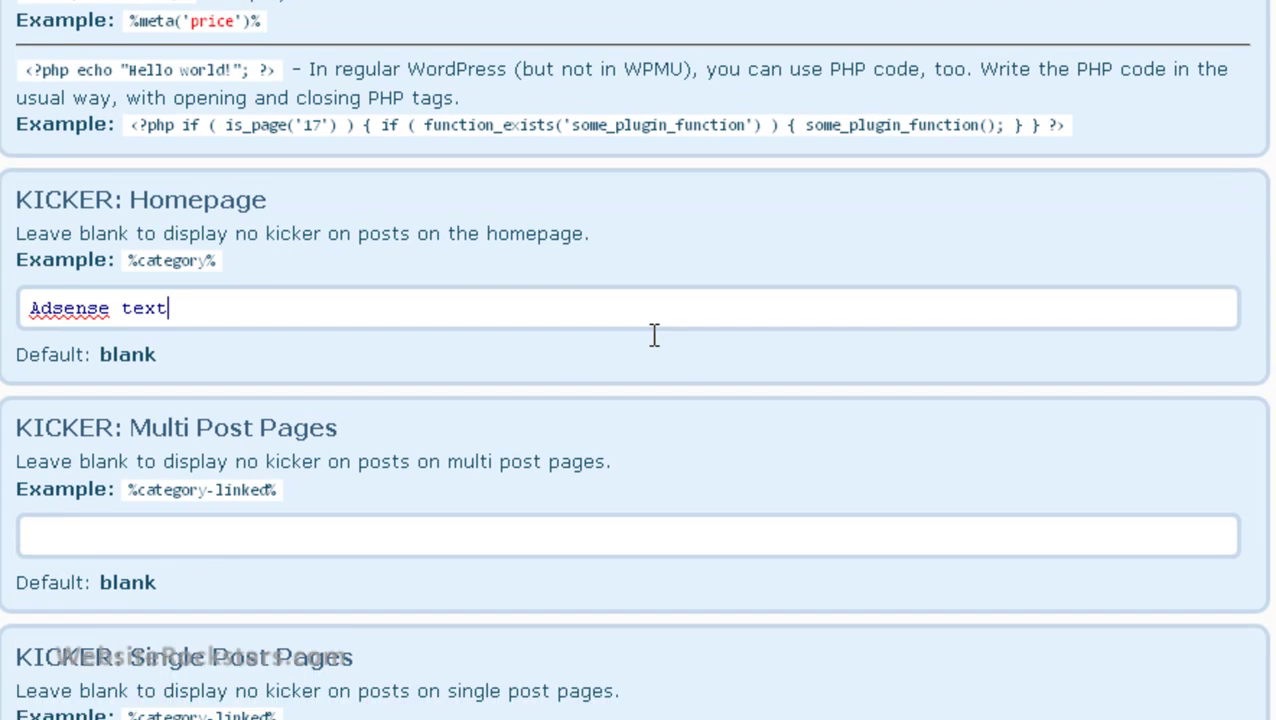
pyautogui.scroll(-2, 654, 335)
pyautogui.scroll(-15, 638, 357)
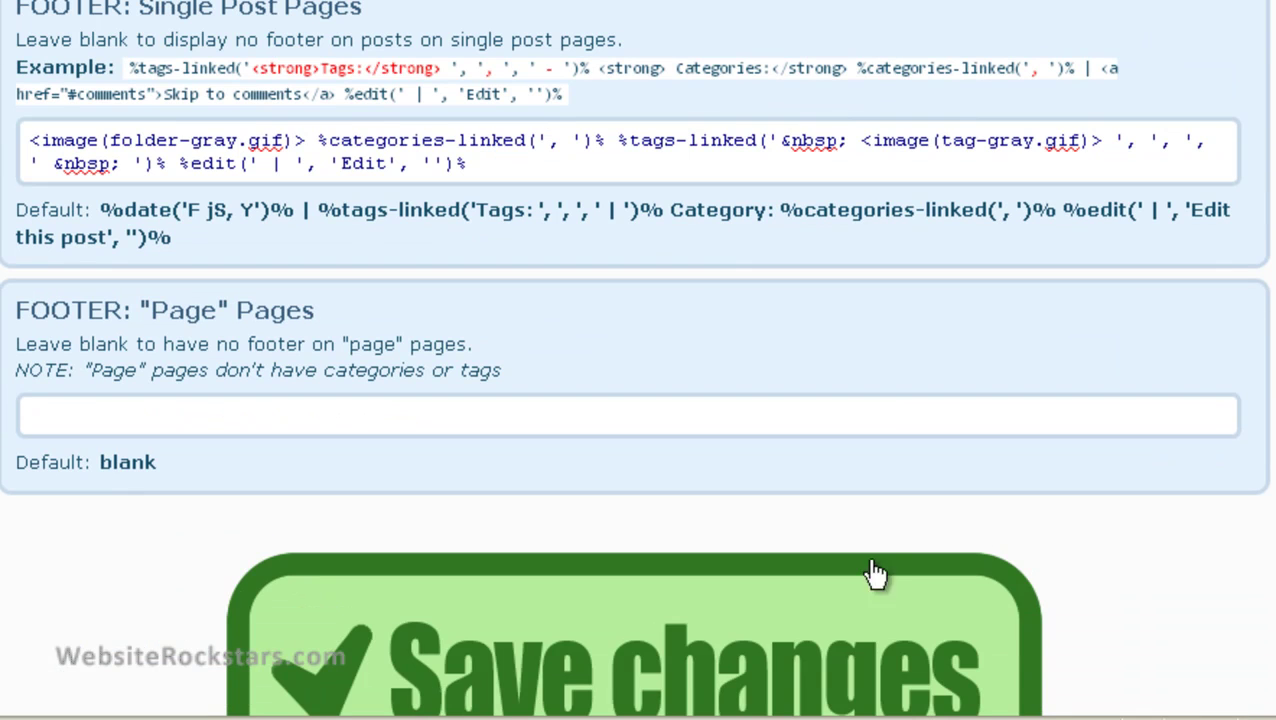
pyautogui.click(865, 608)
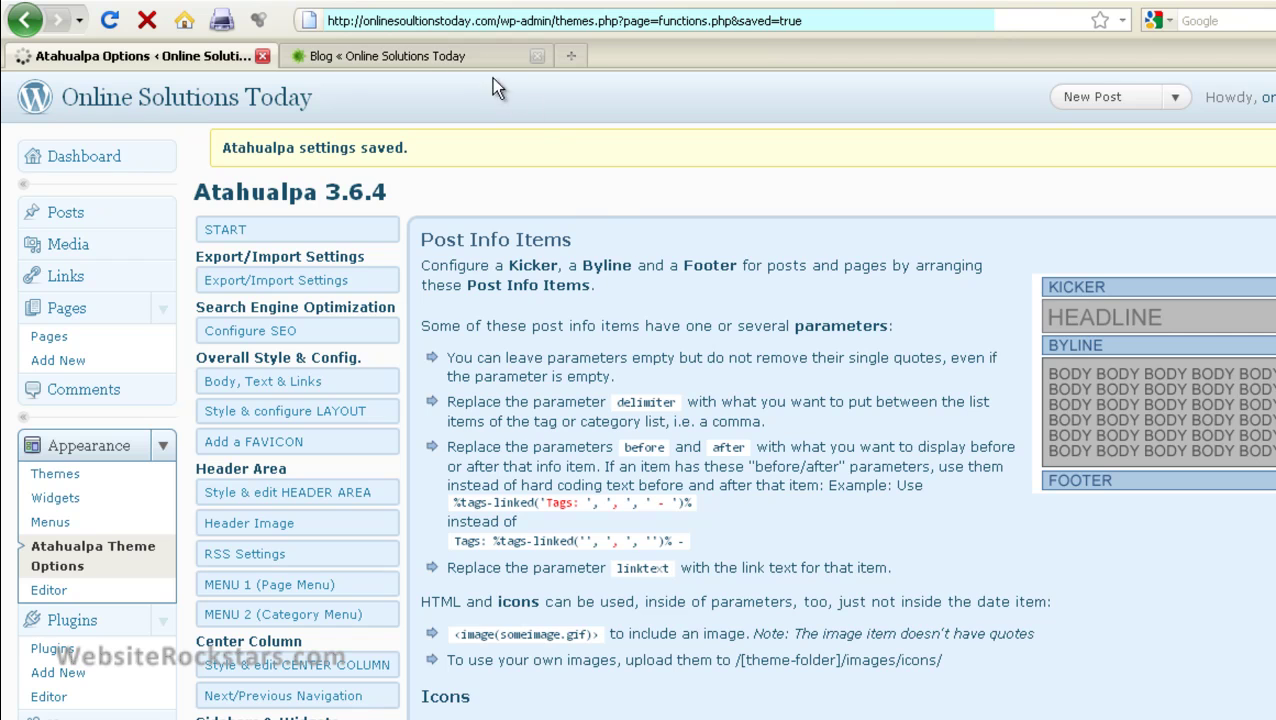
# Step: Reload the blog homepage and check that 'Adsense text' appears above each post
pyautogui.click(482, 62)
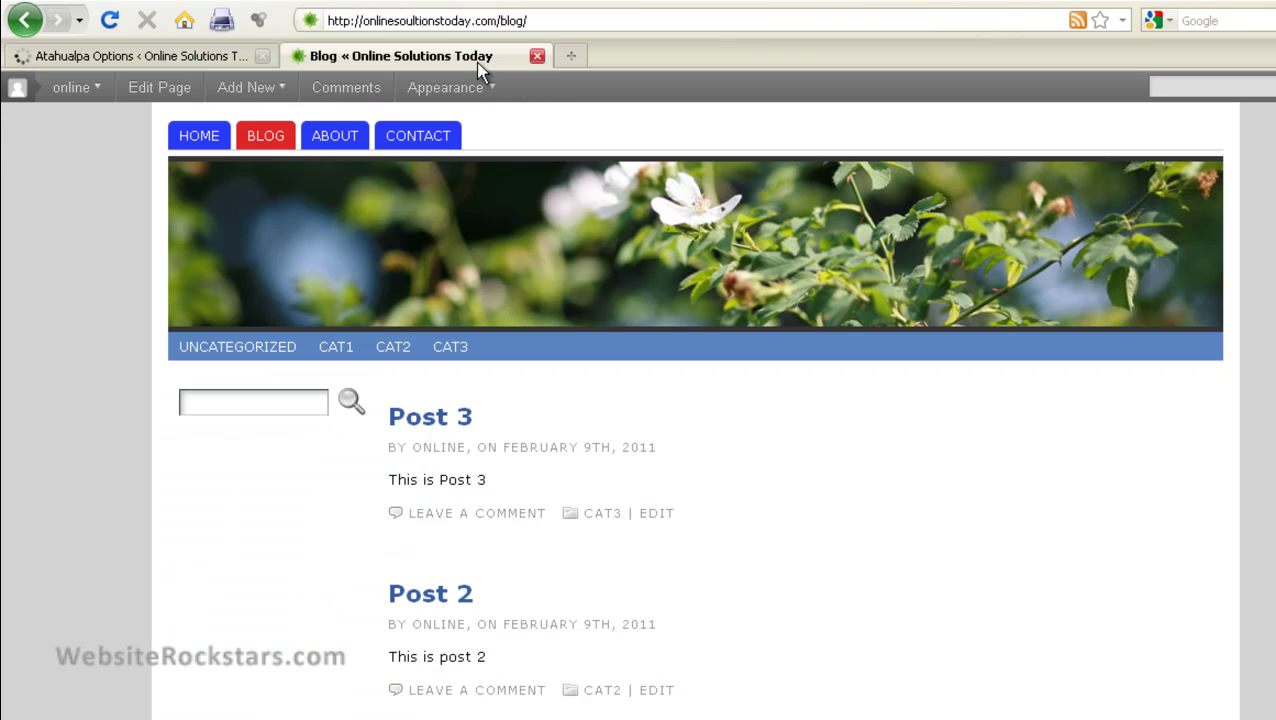
pyautogui.click(272, 136)
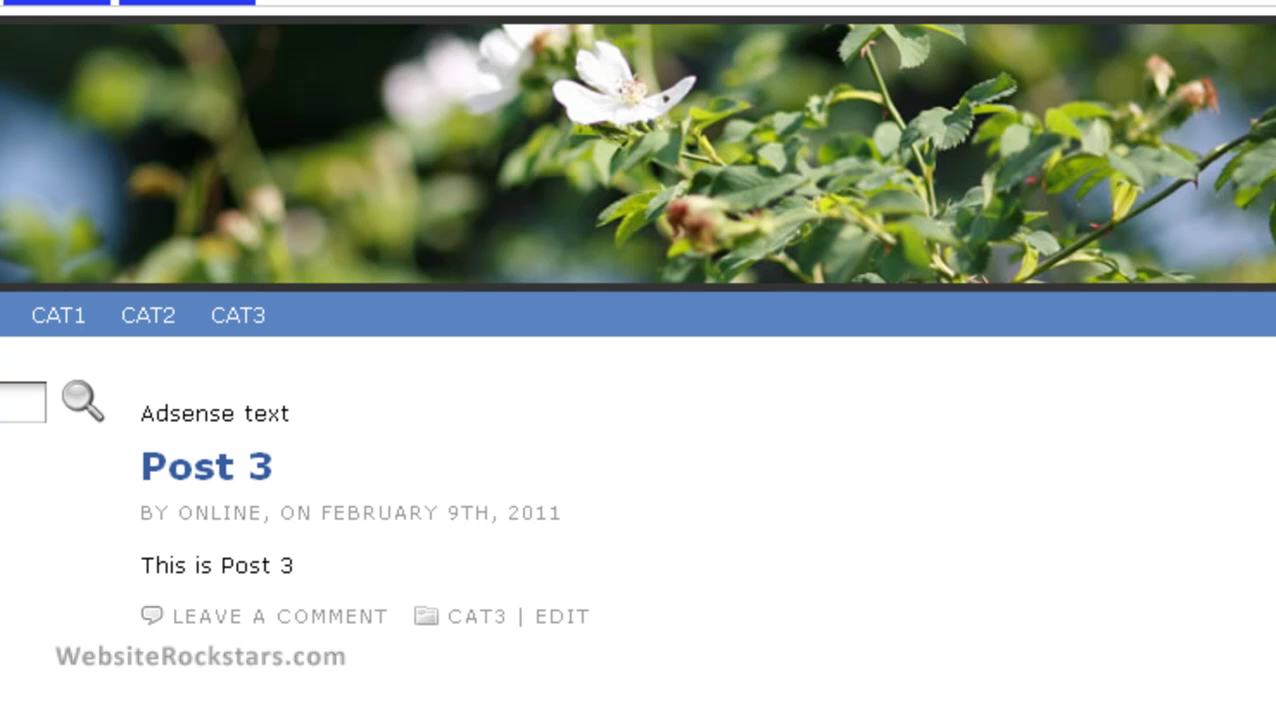
pyautogui.scroll(-4, 638, 360)
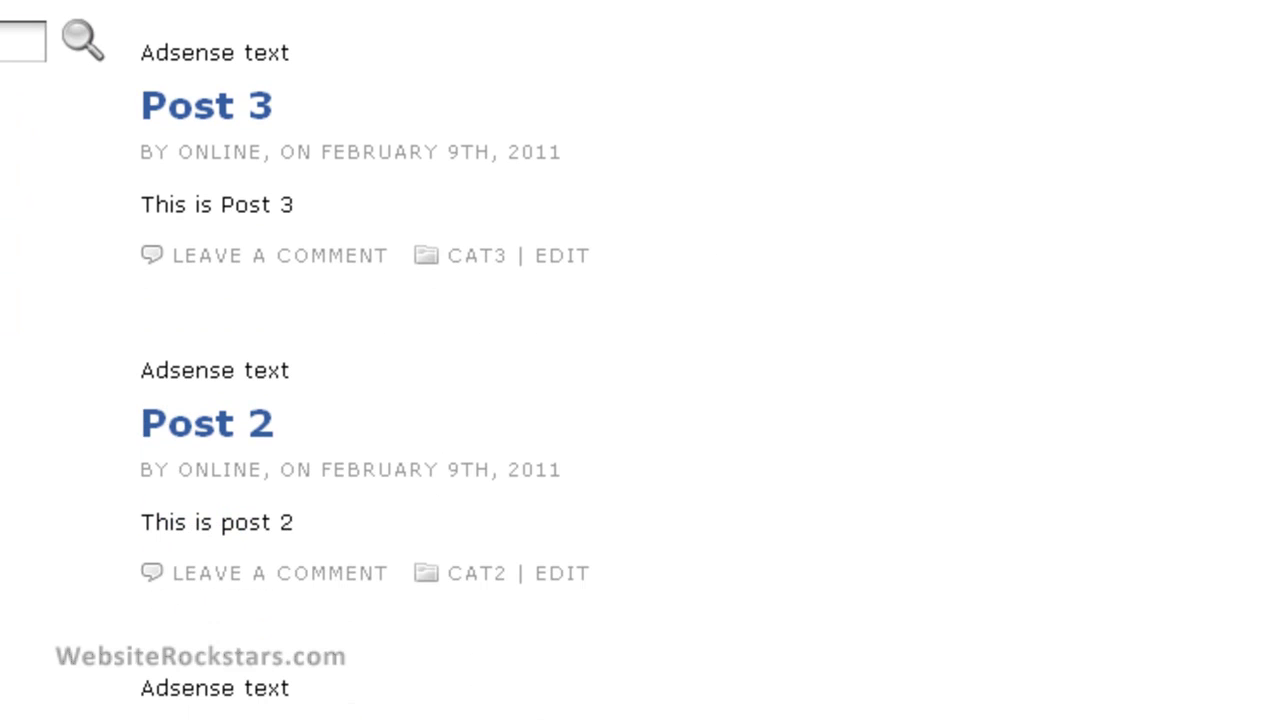